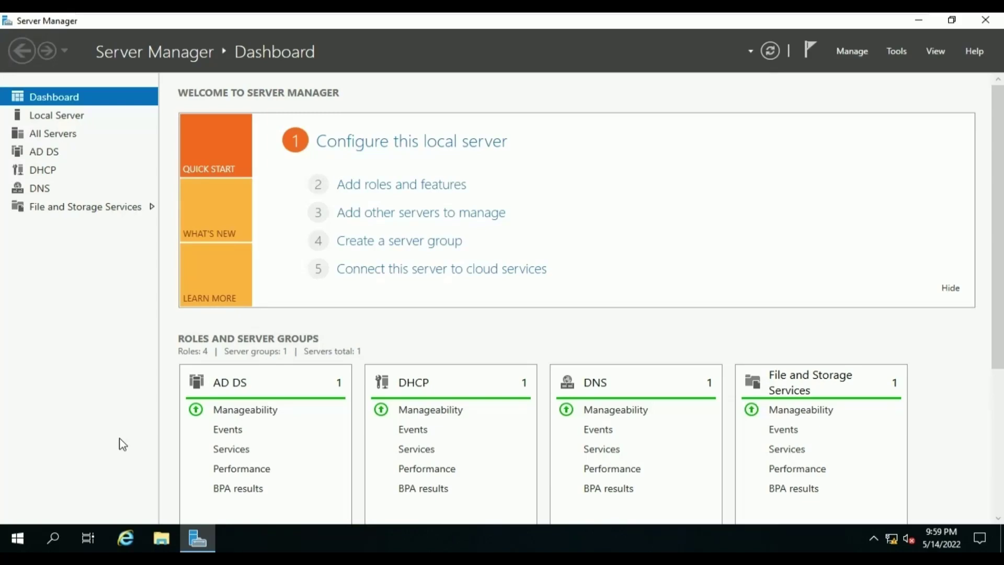
- Launch Active Directory Users and Computers from Tools, maximize it, and expand the HYNS.IN domain
left_click(896, 52)
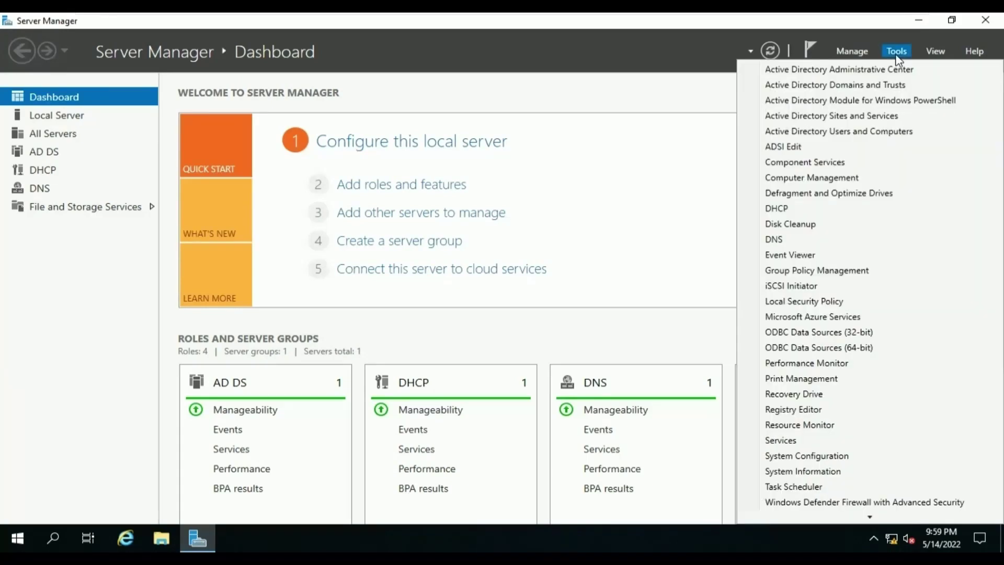
left_click(882, 131)
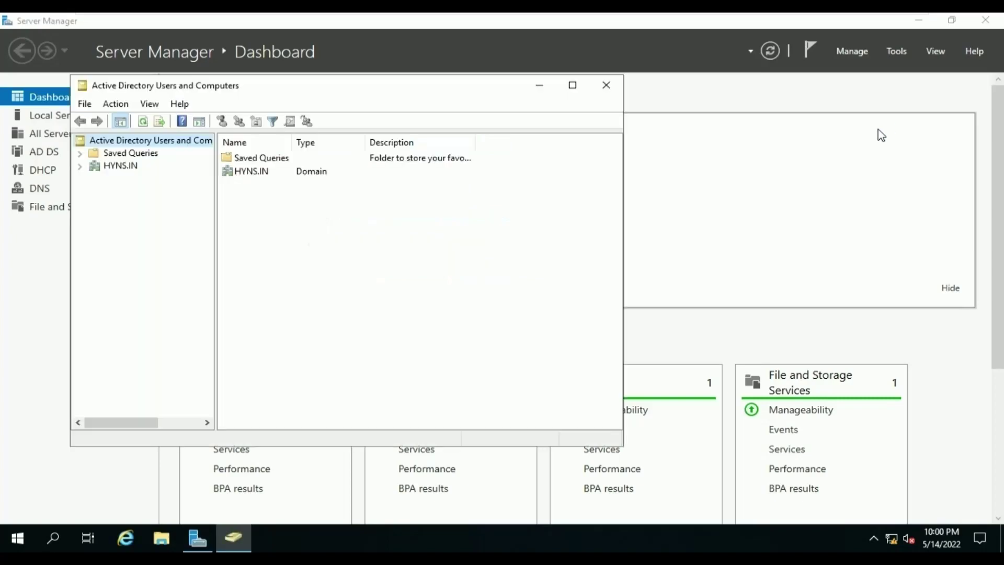
left_click(573, 92)
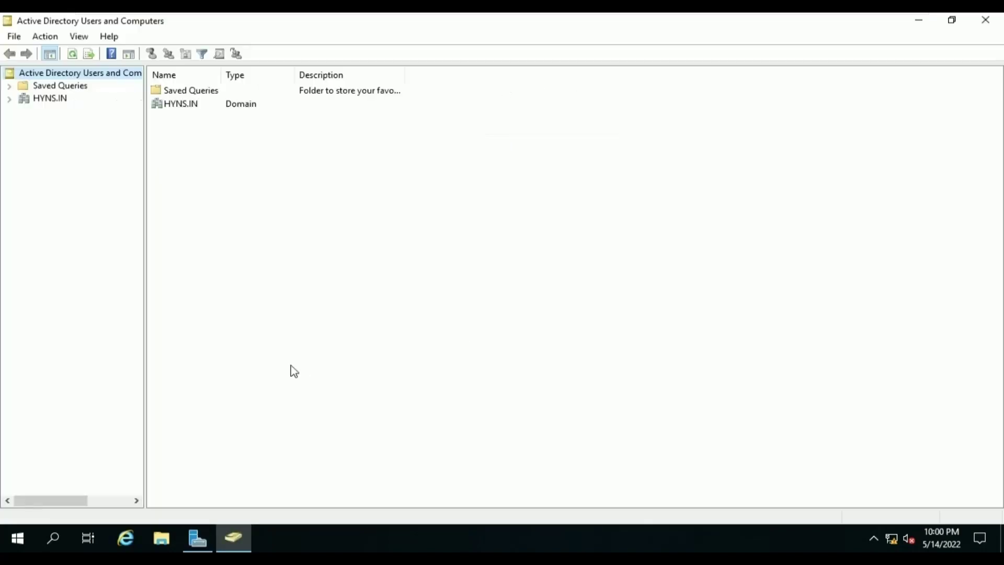
left_click(10, 99)
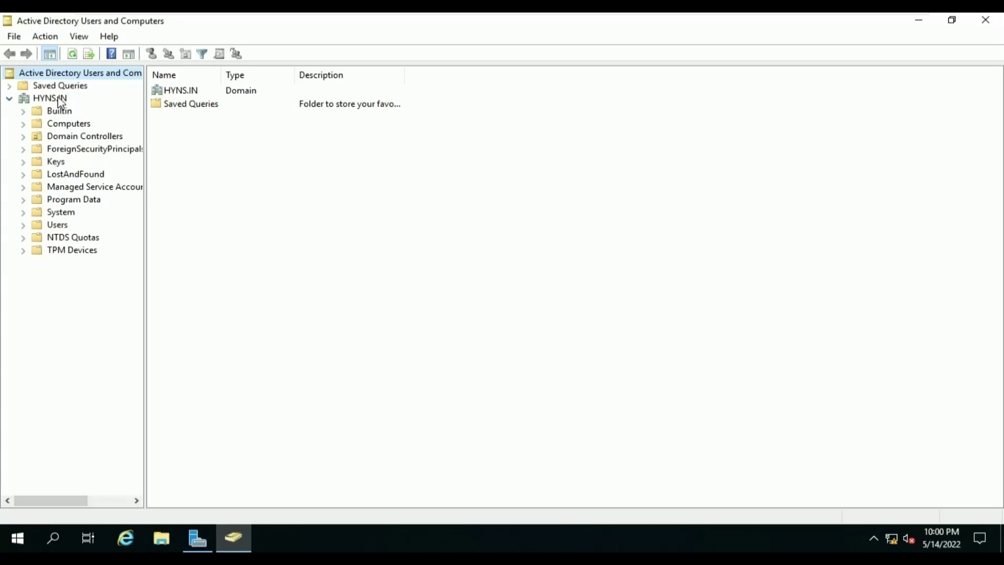
left_click(61, 101)
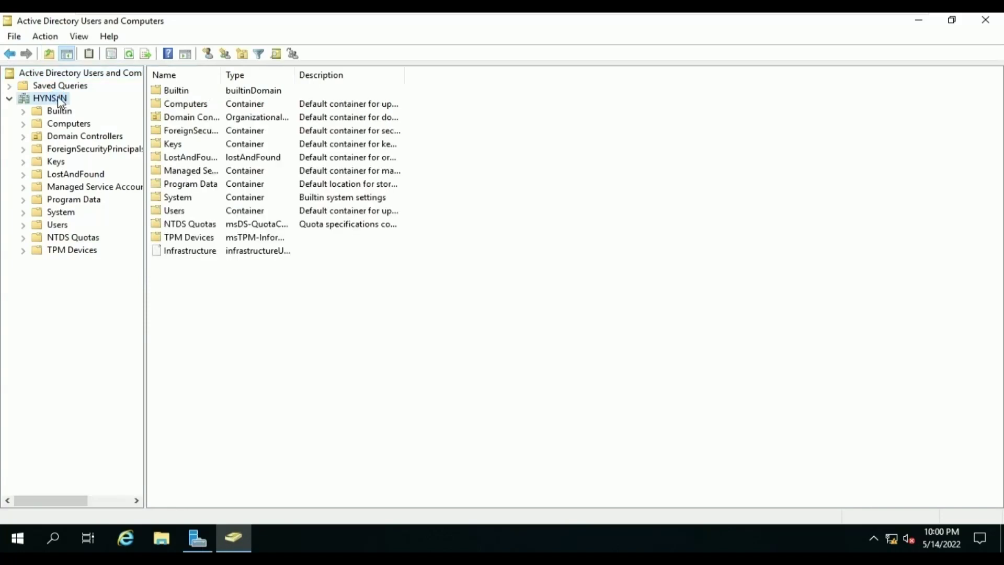
- Create an organizational unit named 'LAB SCCM' directly under the HYNS.IN domain
right_click(60, 101)
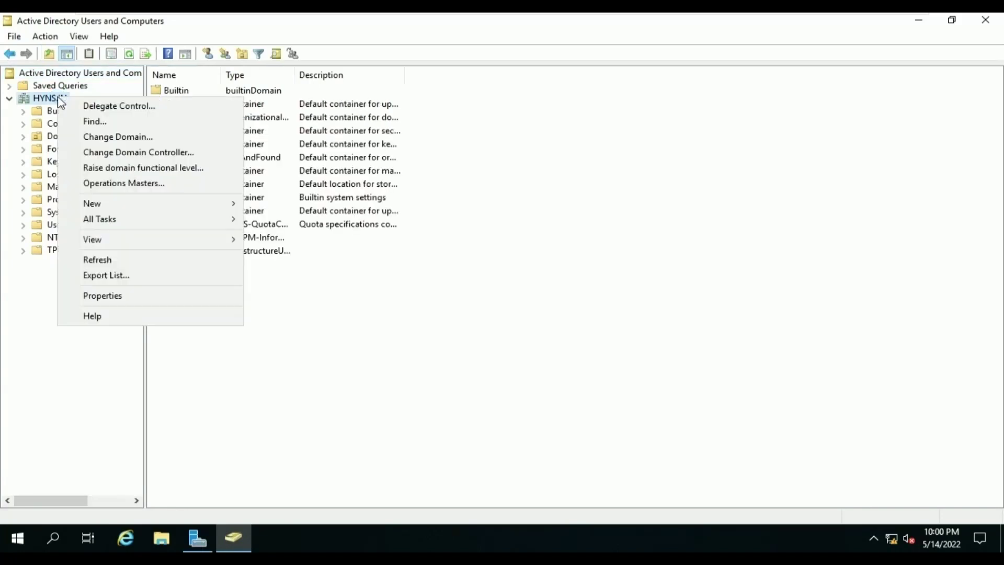
mouse_move(150, 202)
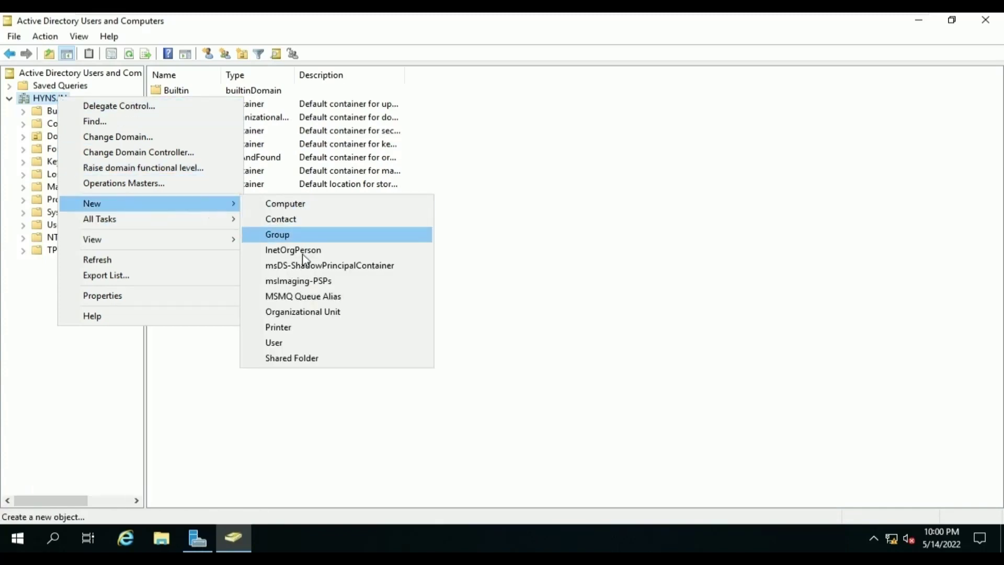
left_click(329, 314)
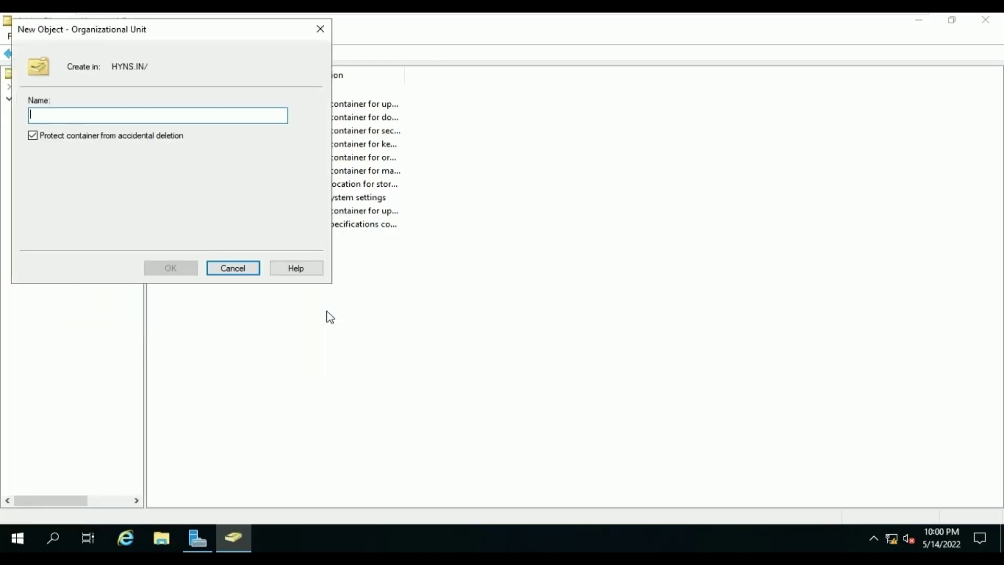
type("L")
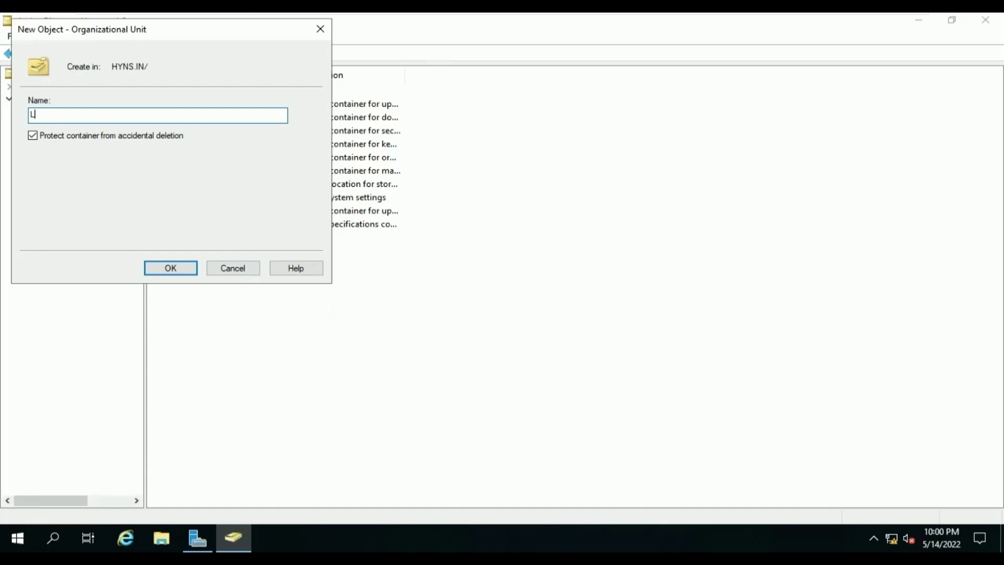
type("AB SCCM")
key("Return")
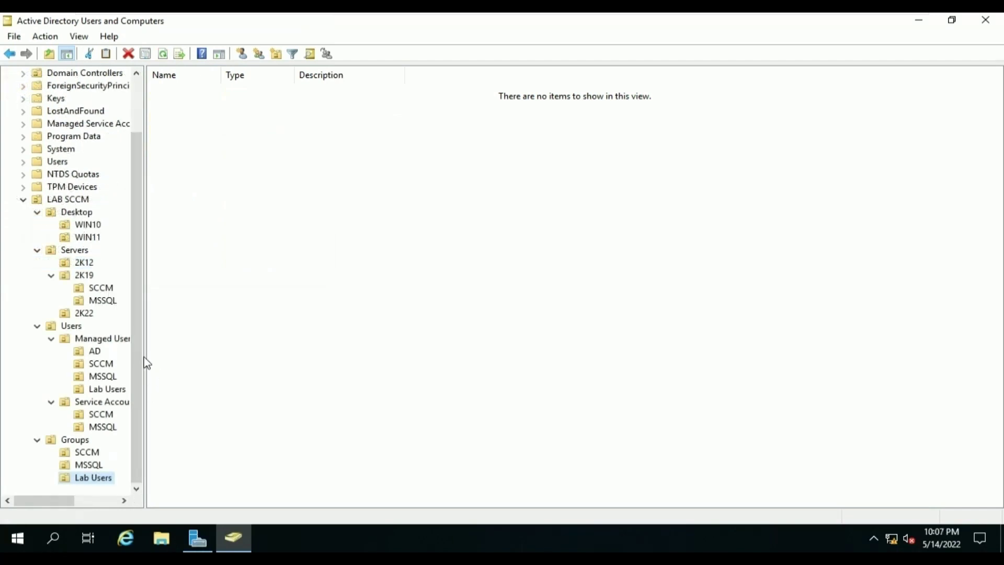
- Drag the console tree splitter rightward until the LAB SCCM sub-unit names show in full
left_click_drag(146, 354, 228, 345)
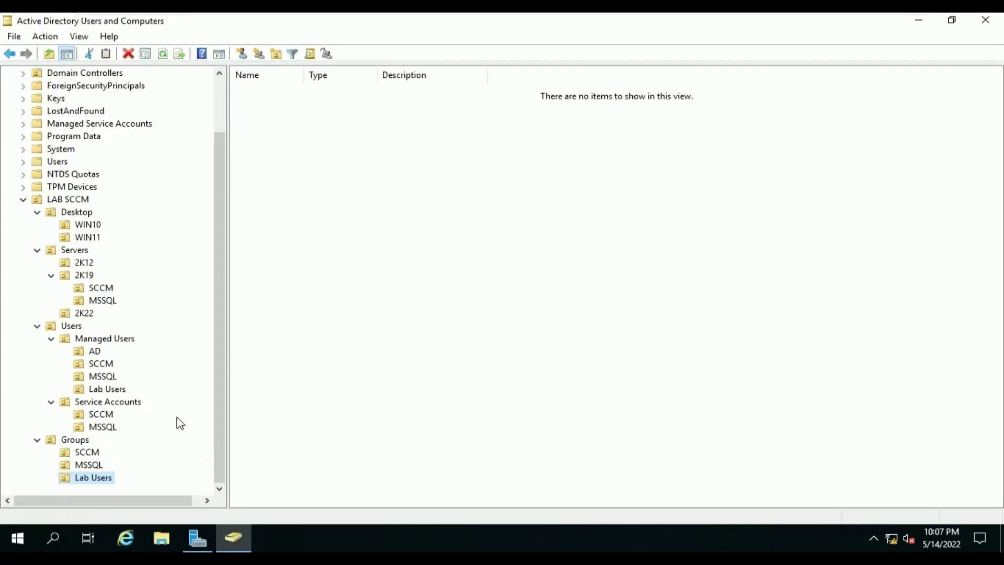
left_click_drag(229, 282, 145, 282)
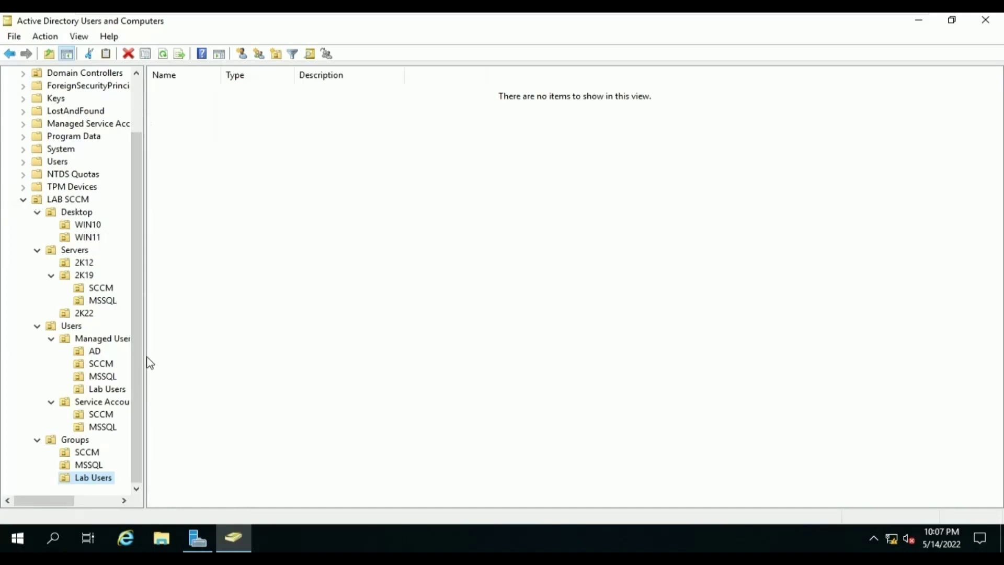
left_click_drag(146, 354, 227, 346)
left_click_drag(143, 354, 227, 346)
left_click_drag(144, 354, 227, 345)
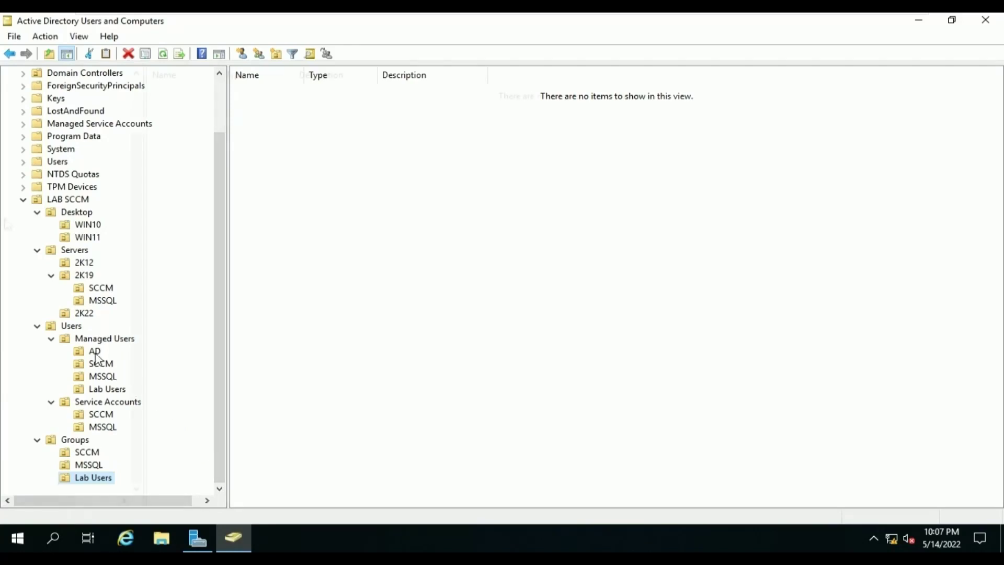
- Start a new user in the Managed Users AD unit with first and logon name ADJOIN1
left_click(96, 358)
right_click(308, 191)
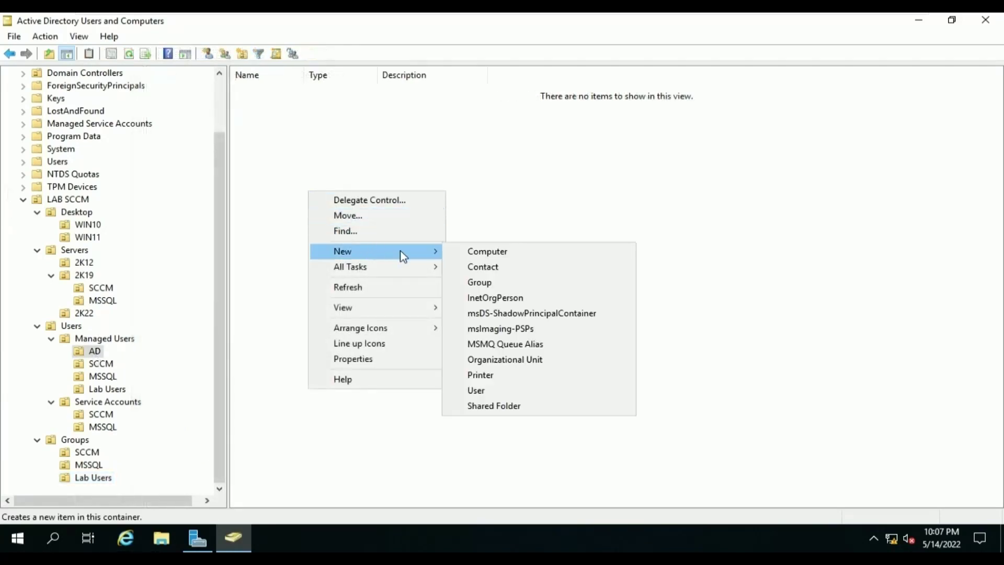
mouse_move(343, 251)
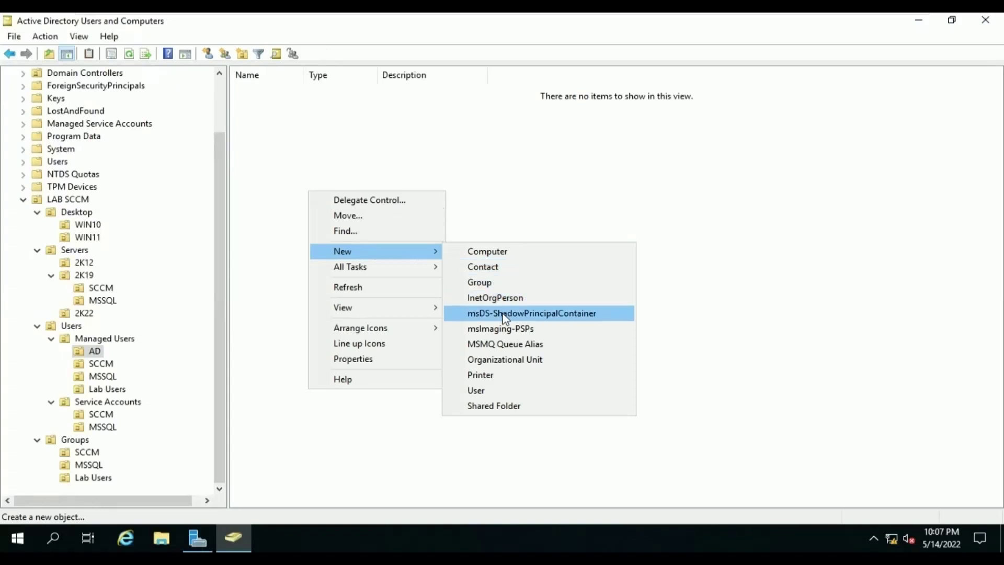
left_click(497, 392)
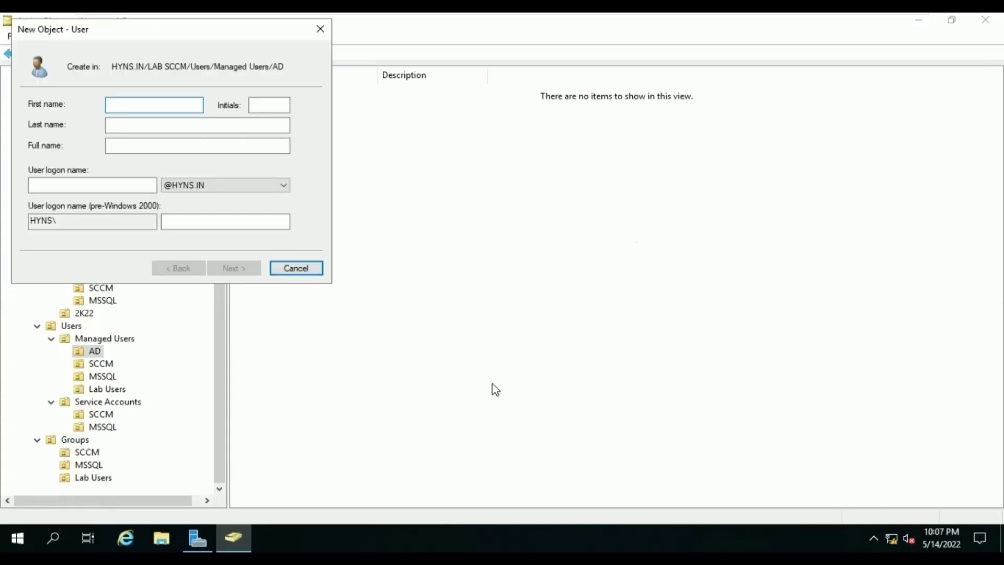
type("ADJOIN")
type("1")
key("Tab")
key("Tab")
key("Tab")
key("Tab")
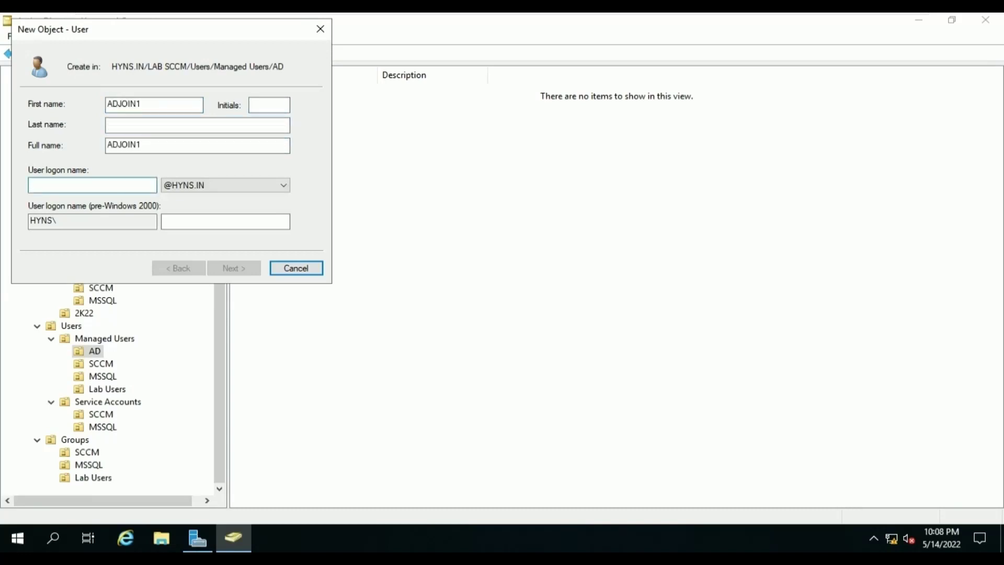
type("ADJOIN1")
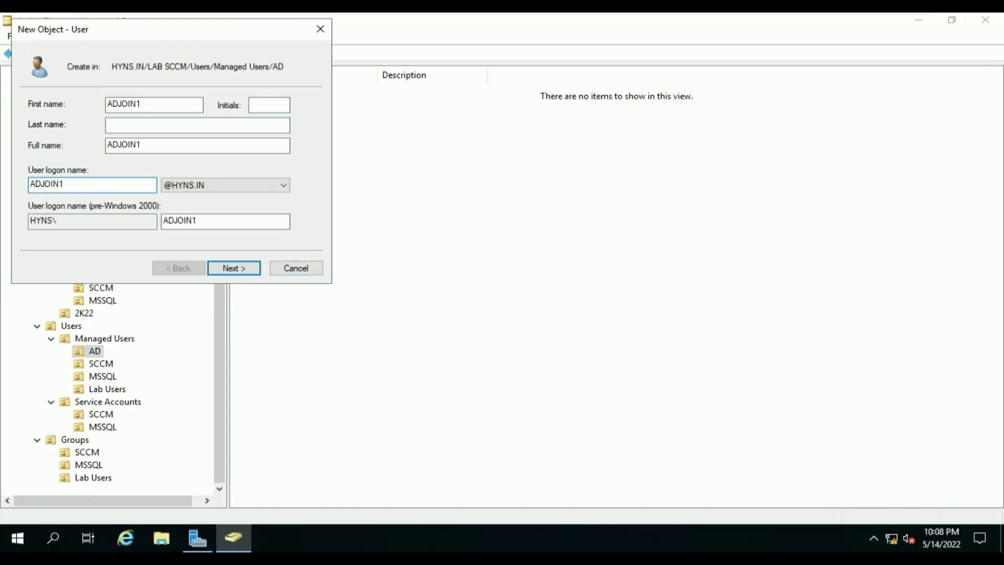
left_click(234, 270)
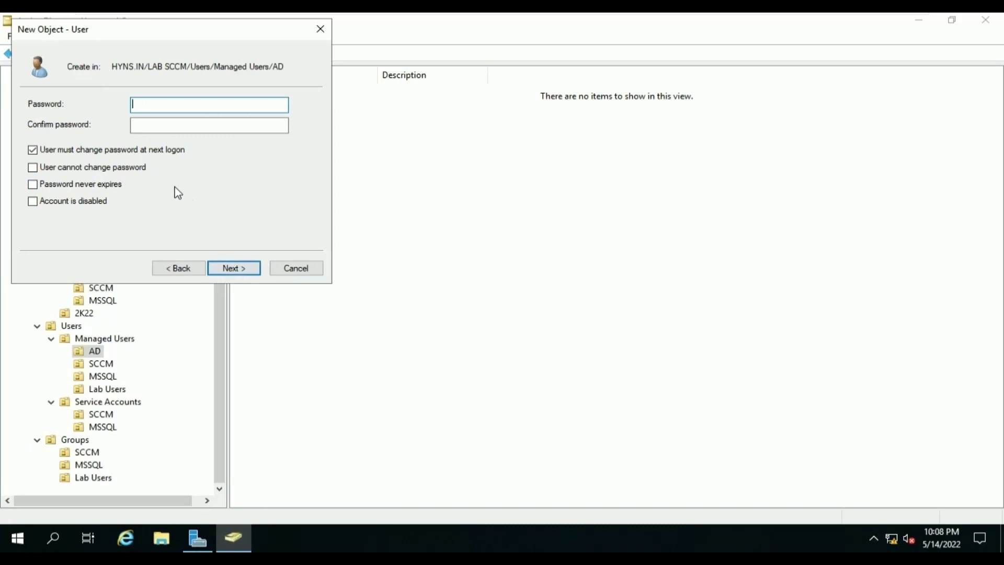
- Give ADJOIN1 a never-expiring password with no forced change at logon, and finish the user
left_click(147, 153)
left_click(148, 103)
key("Tab")
type("assw")
key("BackSpace")
key("BackSpace")
key("BackSpace")
key("BackSpace")
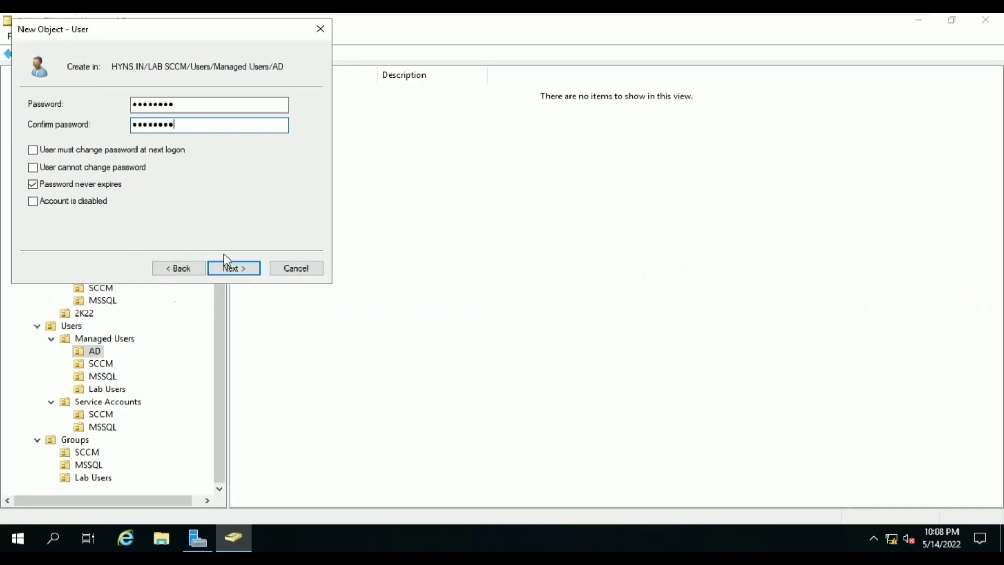
left_click(236, 269)
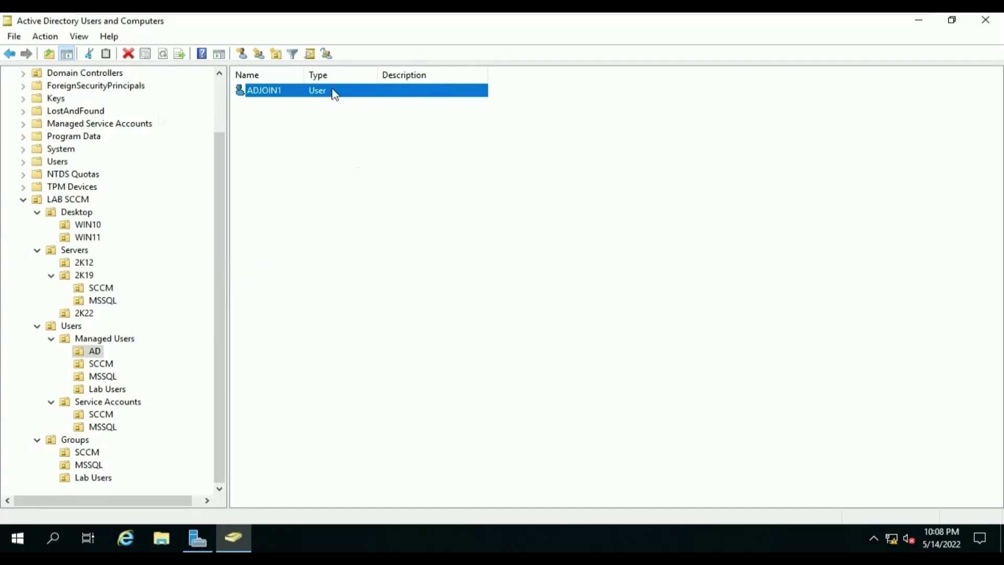
- Browse the SCCM, MSSQL and Lab Users units to review the accounts they hold
left_click(94, 363)
left_click(103, 376)
left_click(312, 117)
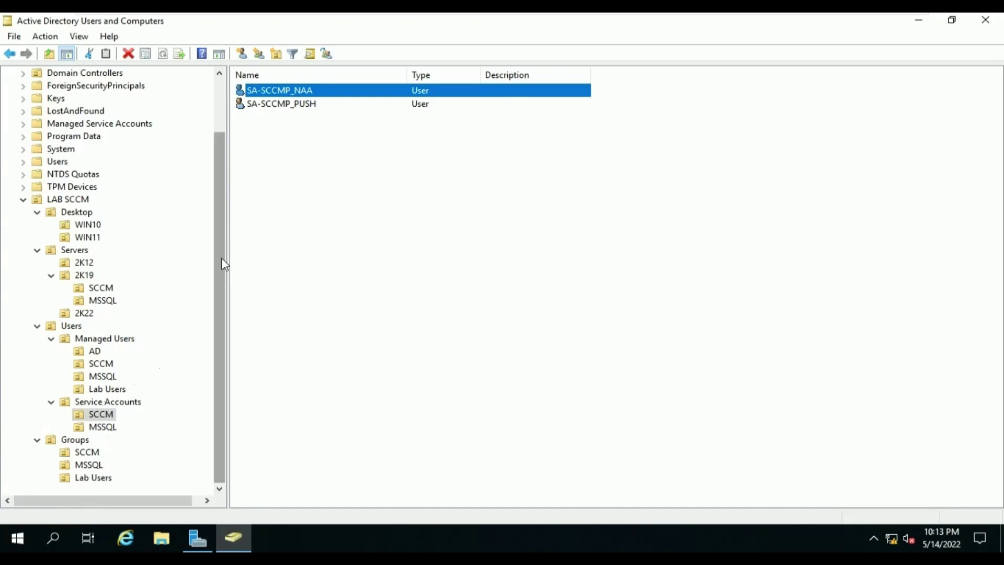
- Select the empty SCCM folder under LAB SCCM > Groups and hide the VM toolbar
left_click(102, 427)
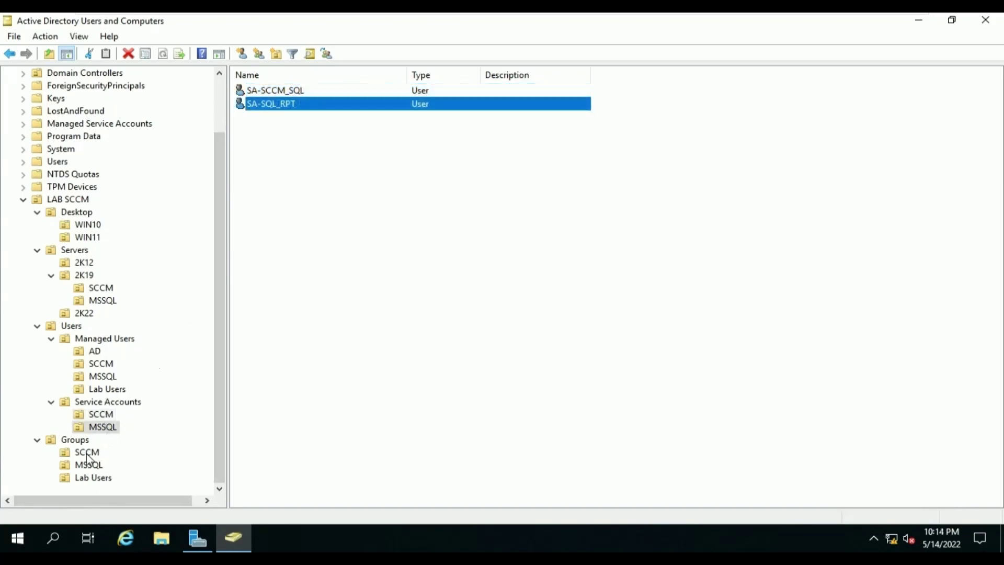
left_click(86, 455)
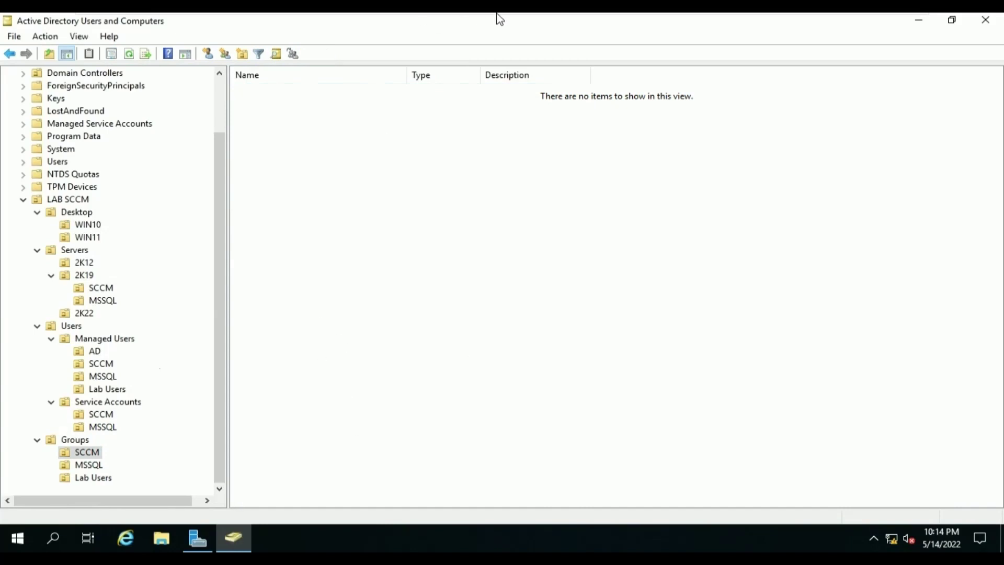
left_click(877, 29)
left_click(87, 455)
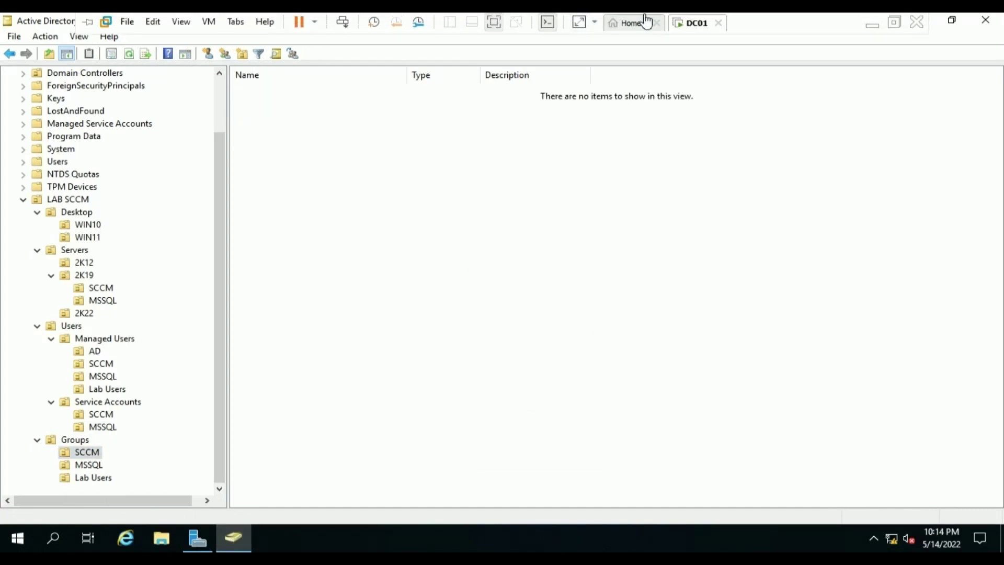
left_click(875, 24)
- Create the GRP-SCCM_Accounts global security group in Groups/SCCM, then begin another new group
right_click(467, 272)
mouse_move(533, 331)
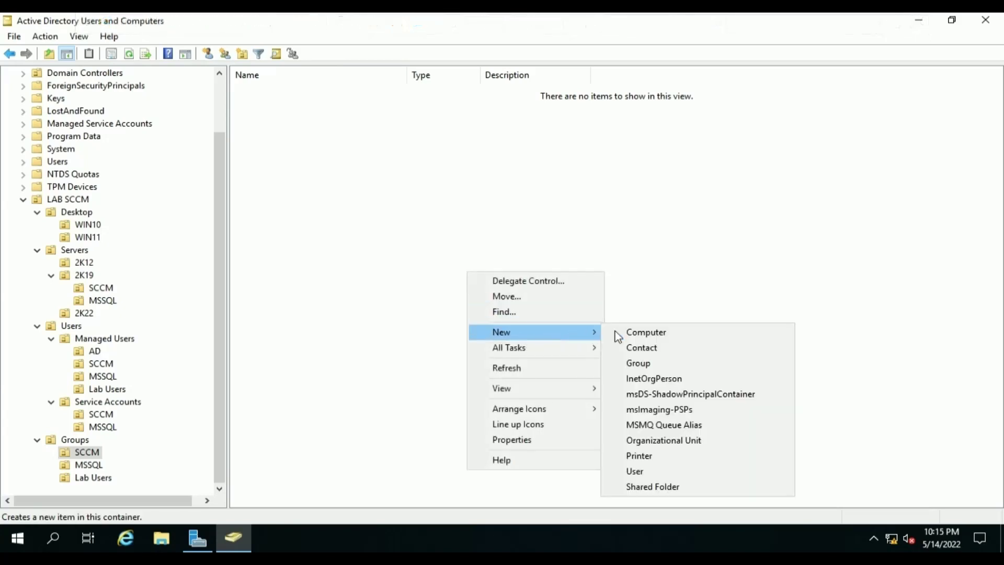
left_click(653, 369)
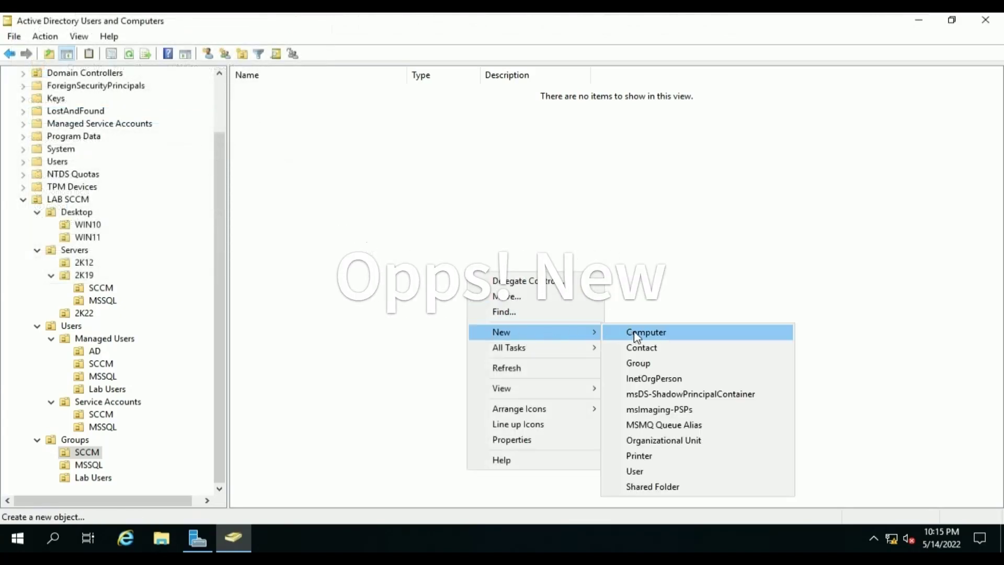
left_click(653, 369)
type("GRP-SCCM_Accounts")
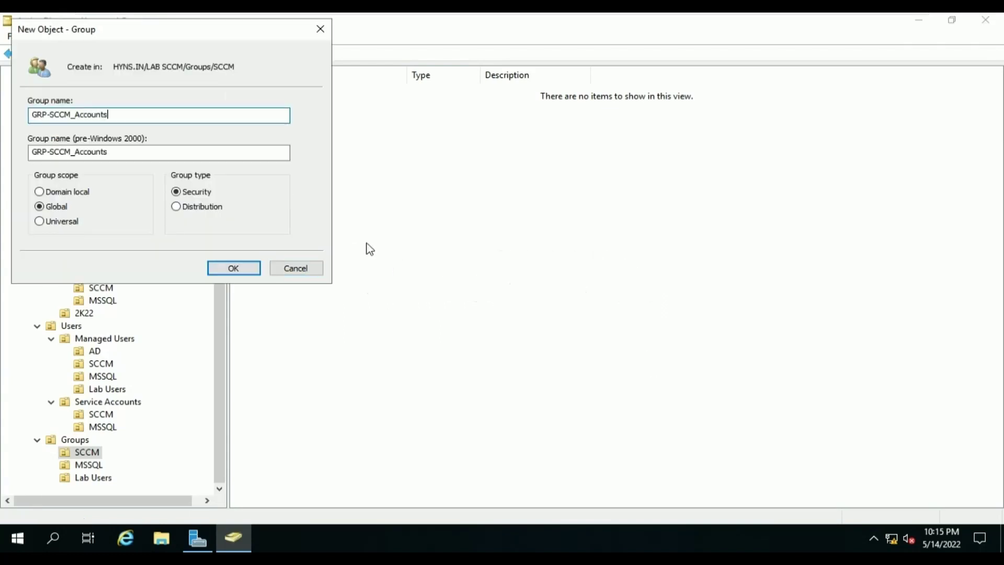
key("Return")
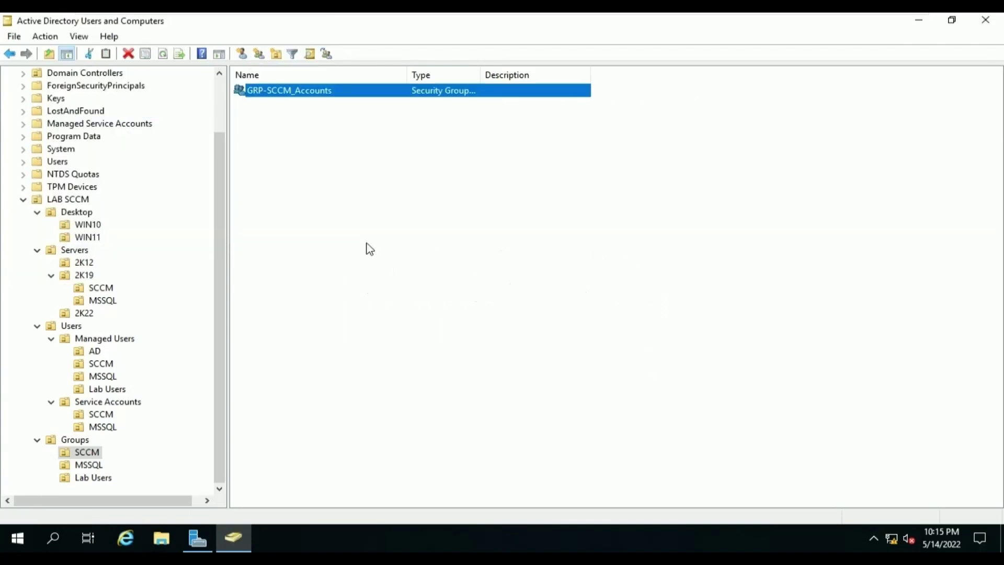
right_click(432, 209)
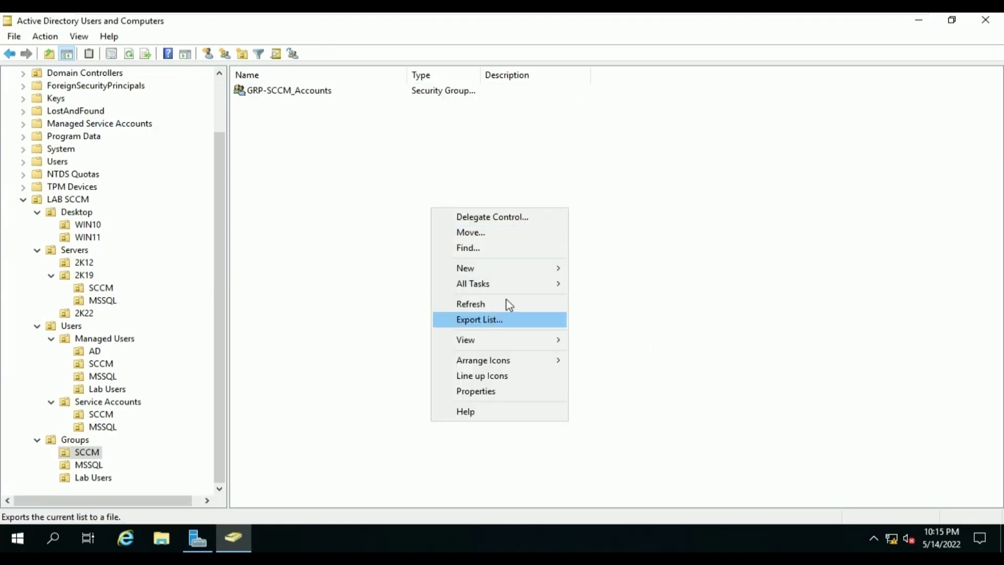
mouse_move(495, 268)
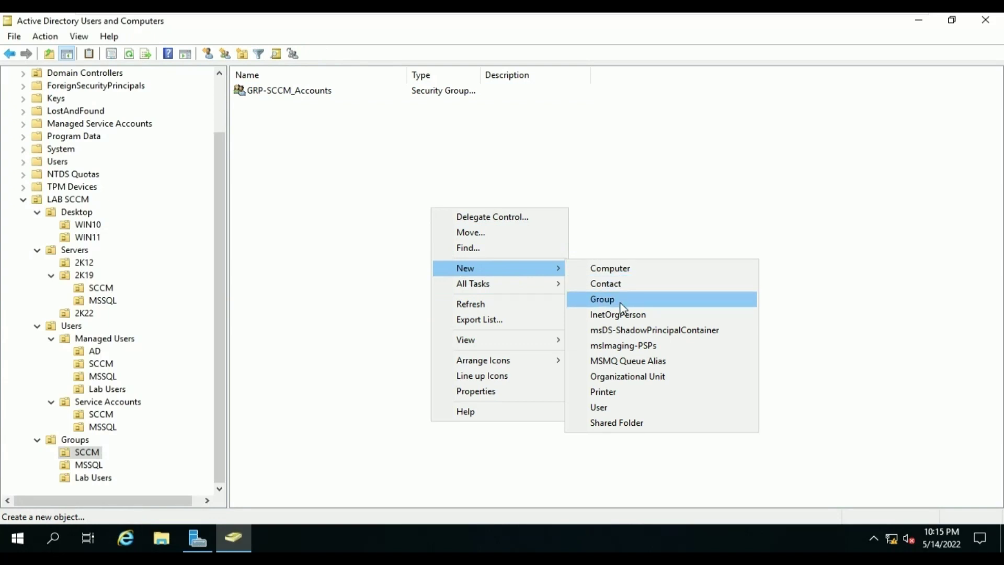
left_click(621, 299)
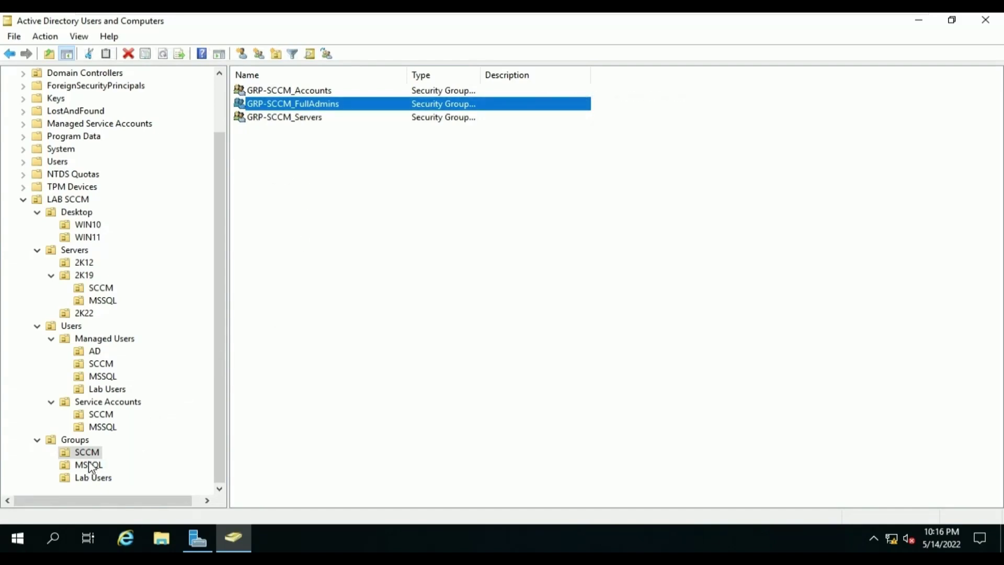
- Open the Groups/MSSQL unit listing GRP-SQL_Accounts and GRP-SQL_FullAdmins
left_click(89, 465)
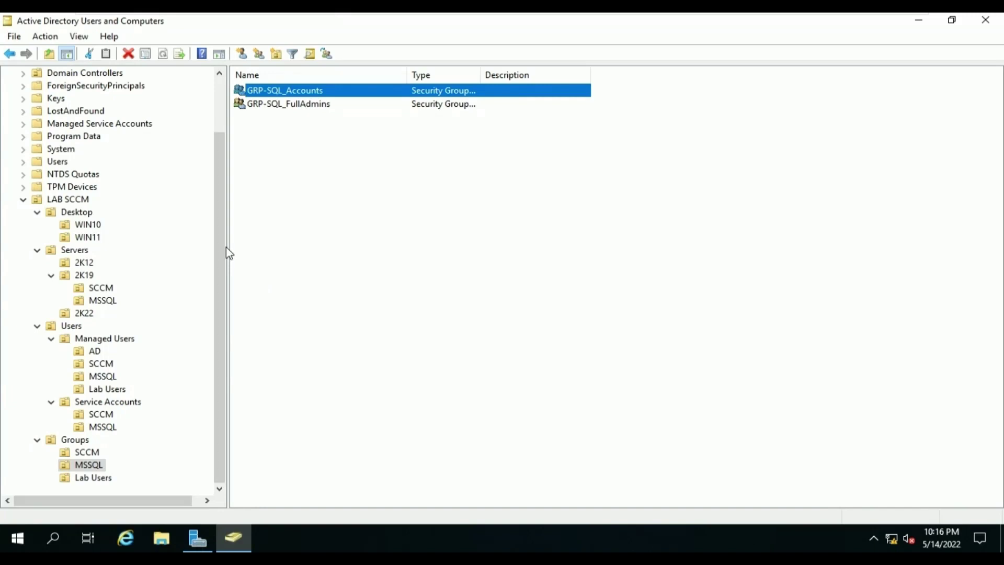
- Add GRP-SCCM_Accounts to the members of GRP-SQL_FullAdmins and save the group properties
left_click(308, 108)
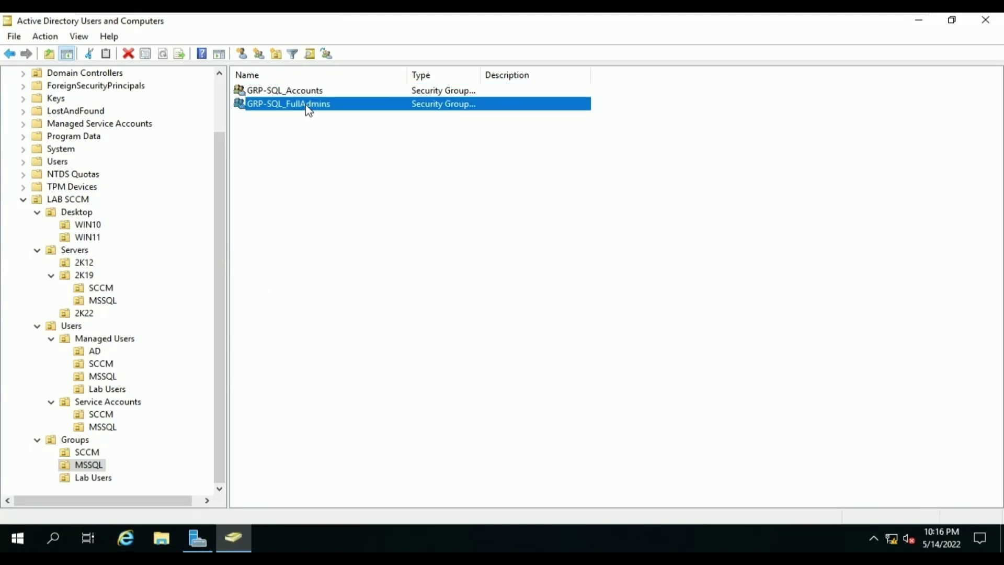
double_click(308, 105)
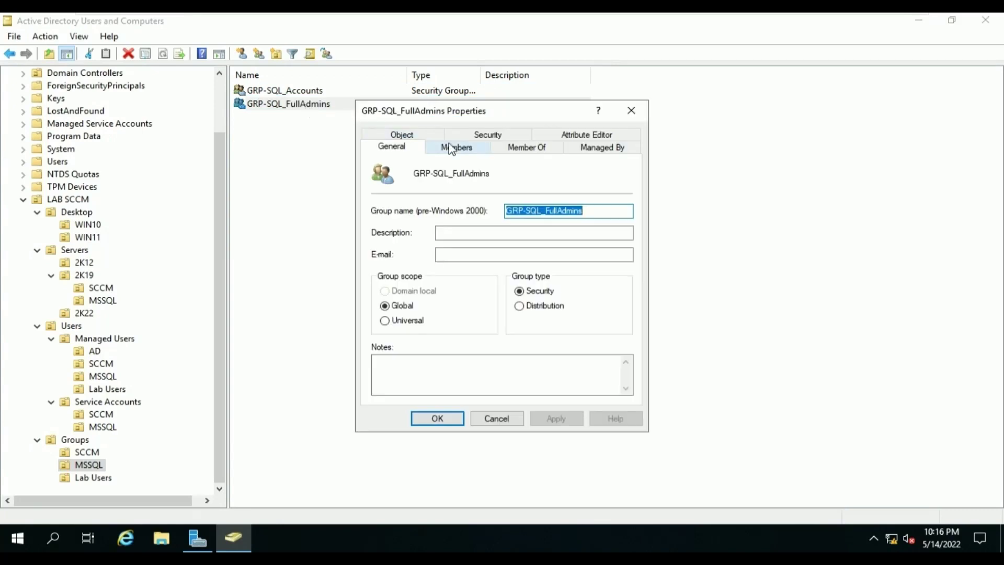
left_click(452, 149)
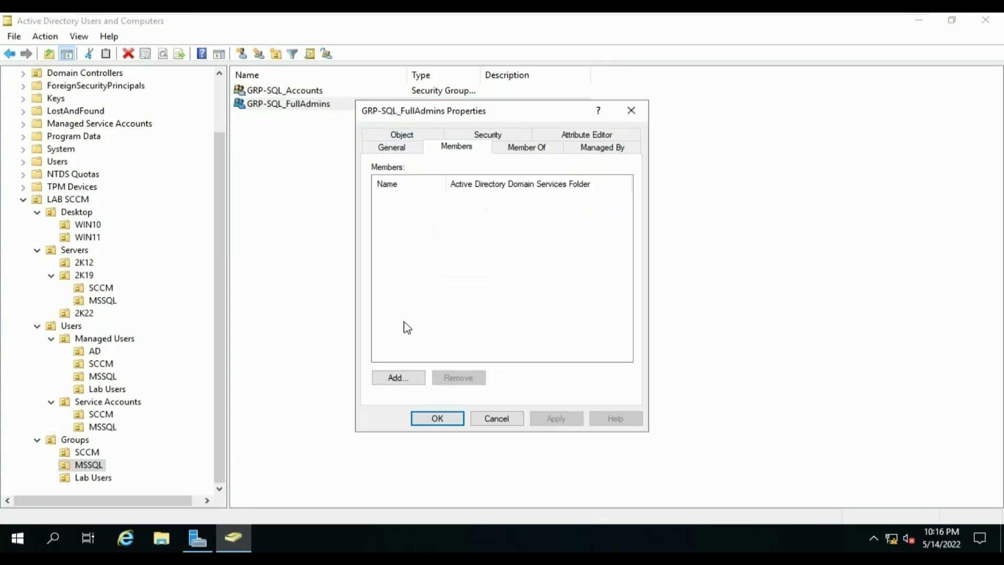
left_click(399, 378)
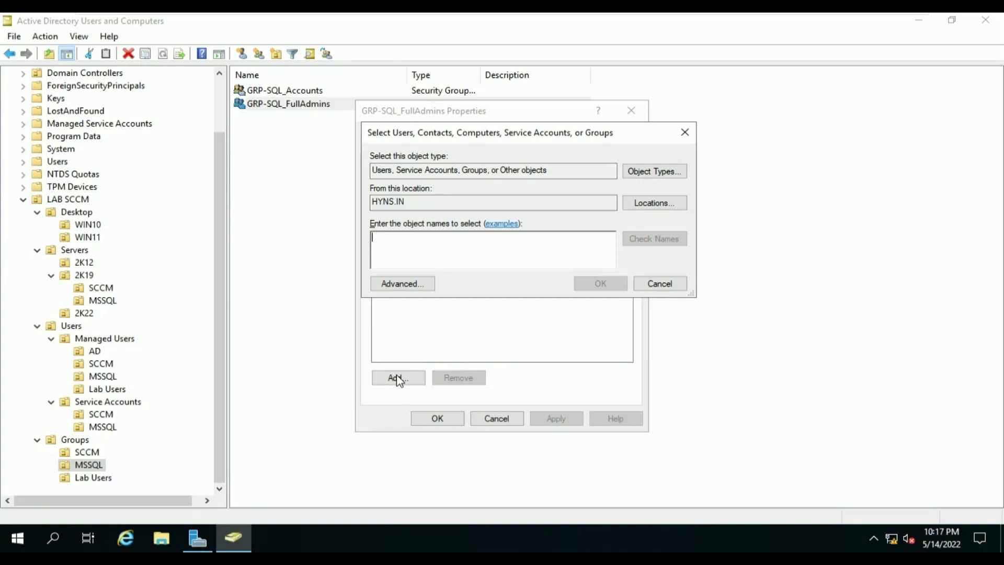
type("grp")
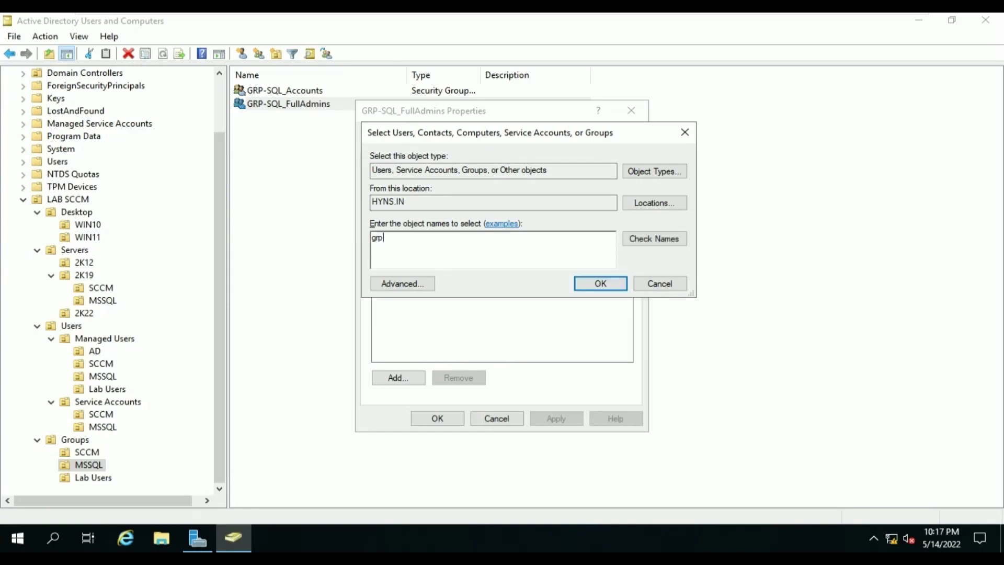
key("Return")
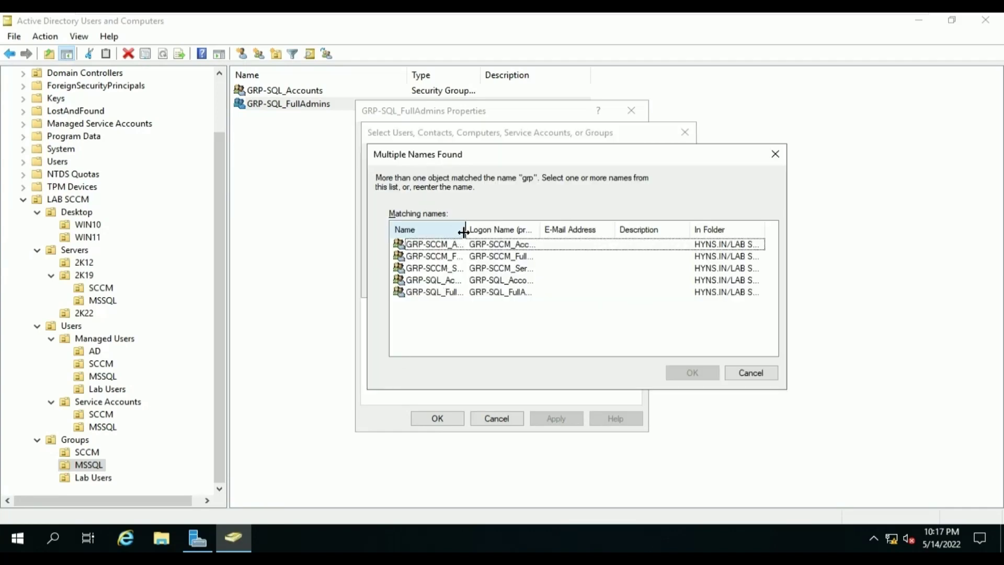
left_click_drag(464, 232, 543, 231)
left_click(472, 246)
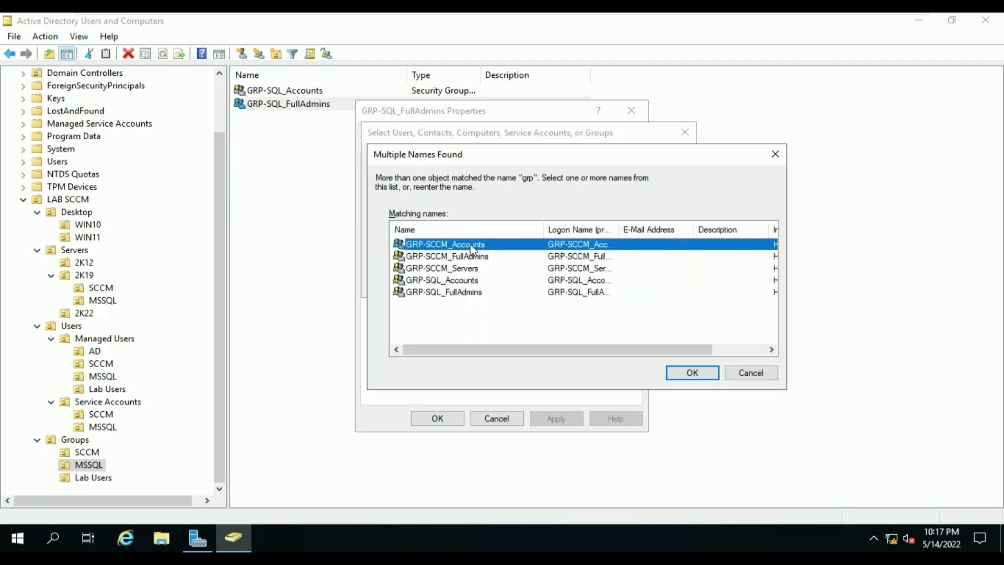
left_click(673, 373)
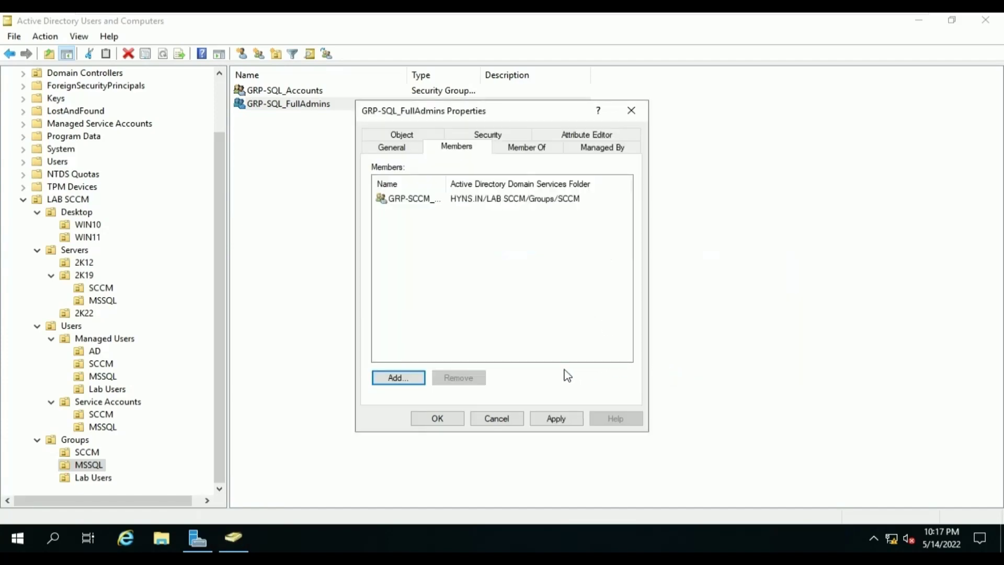
left_click(548, 419)
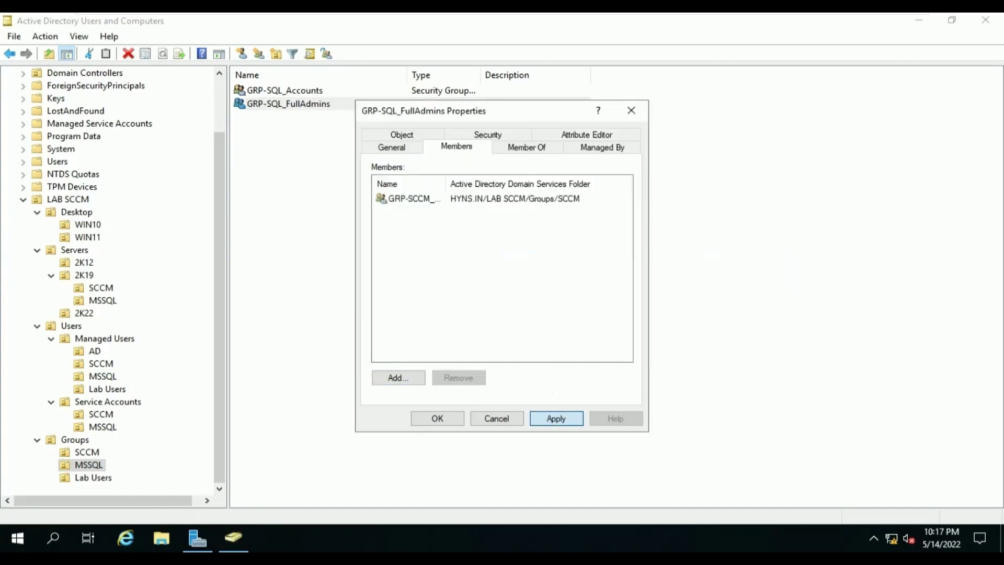
left_click(438, 419)
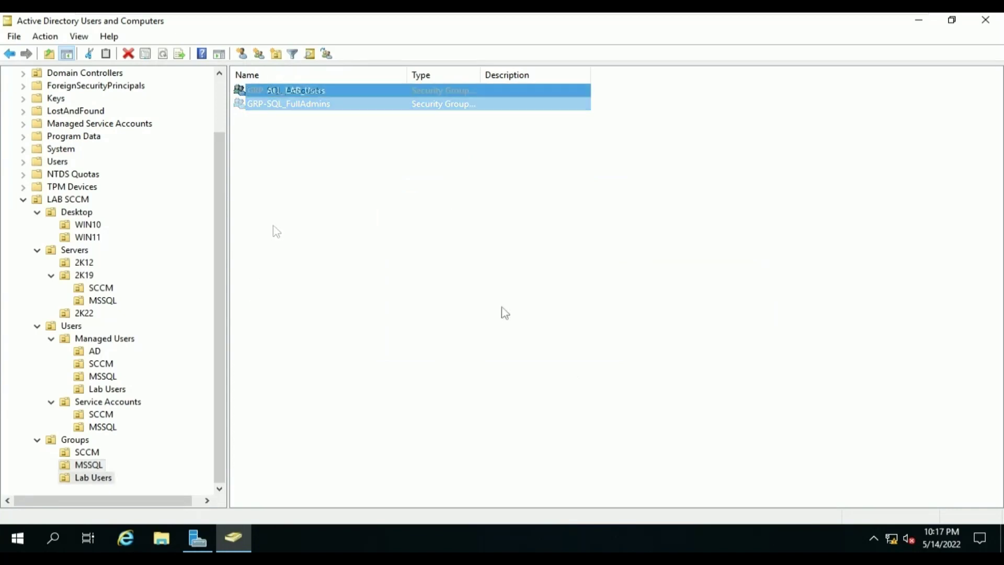